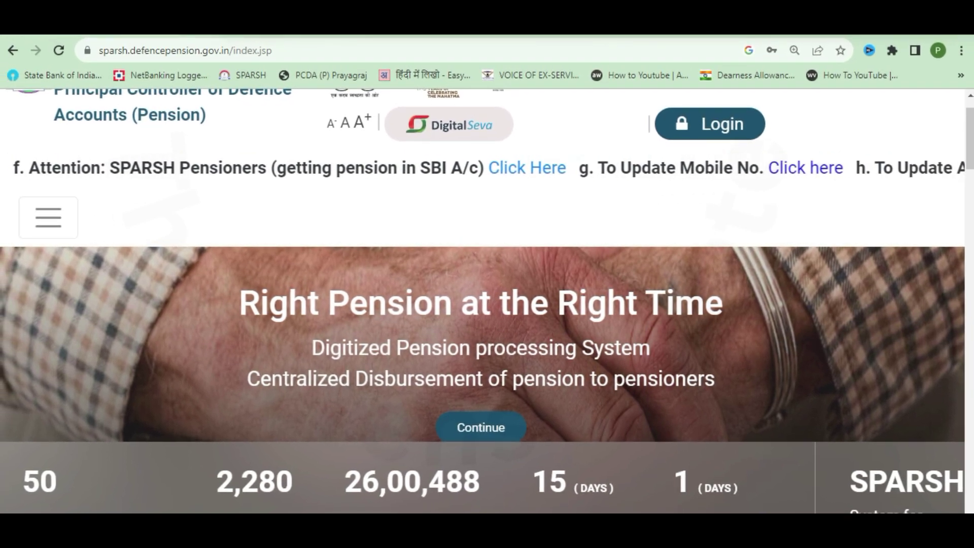
- Replace the SPARSH portal page with a new tab using Ctrl+T
key("ctrl+t")
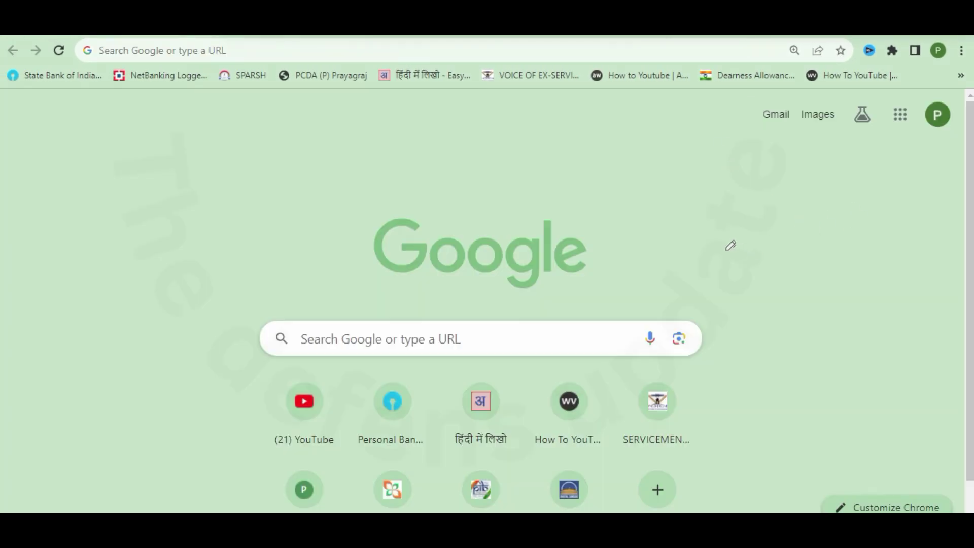
- Mark the Google logo and menu, then open History listing the September 17, 2023 SPARSH visits
left_click_drag(621, 279, 679, 247)
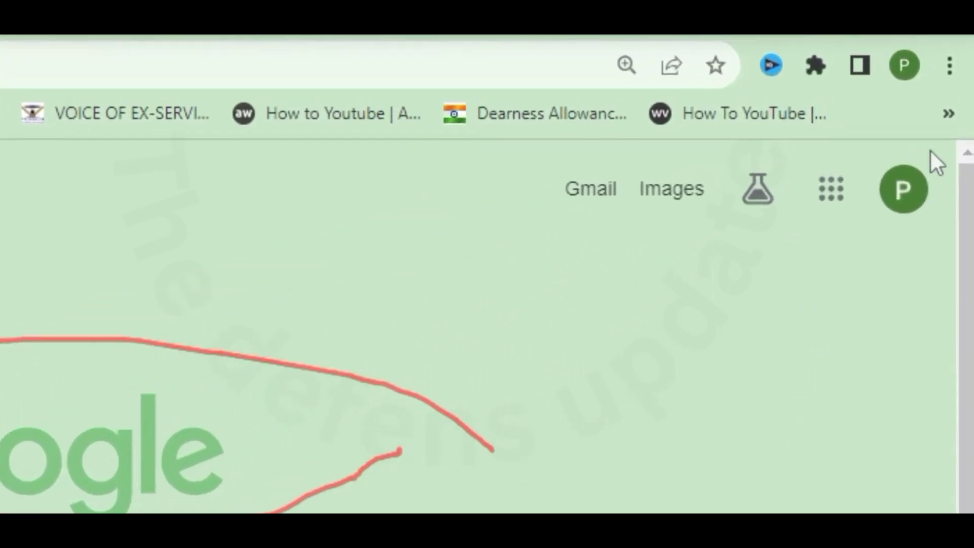
mouse_move(918, 114)
left_mouse_down()
mouse_move(945, 106)
mouse_move(953, 51)
mouse_move(929, 72)
left_mouse_up()
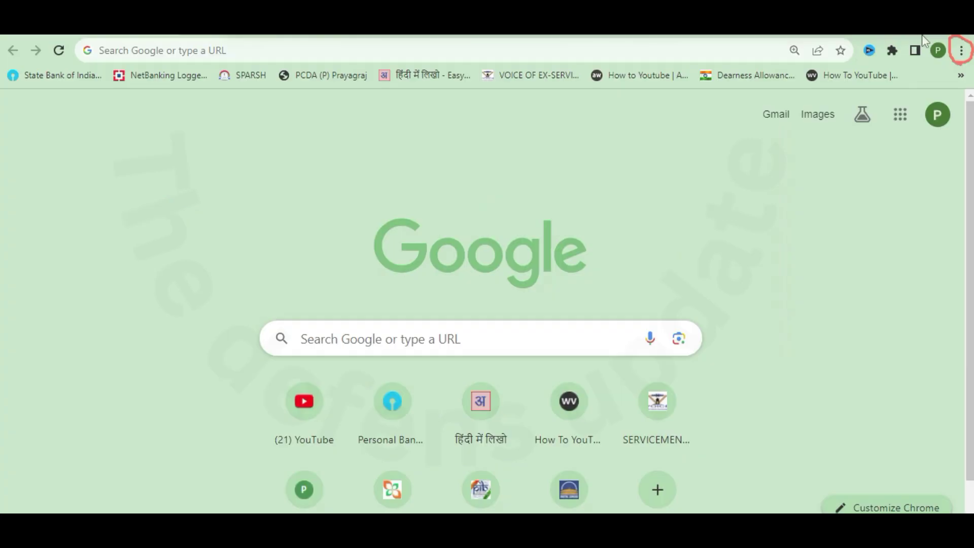
left_click(956, 51)
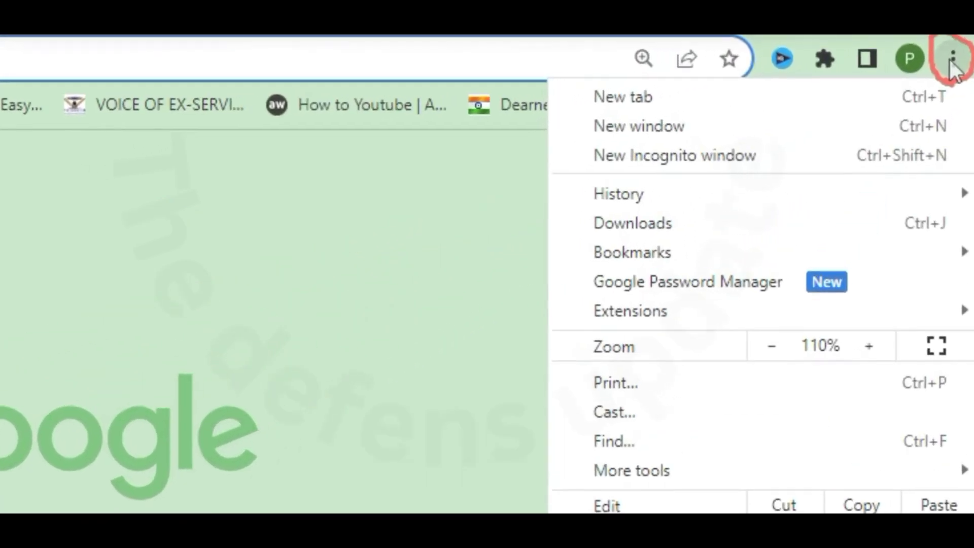
mouse_move(631, 198)
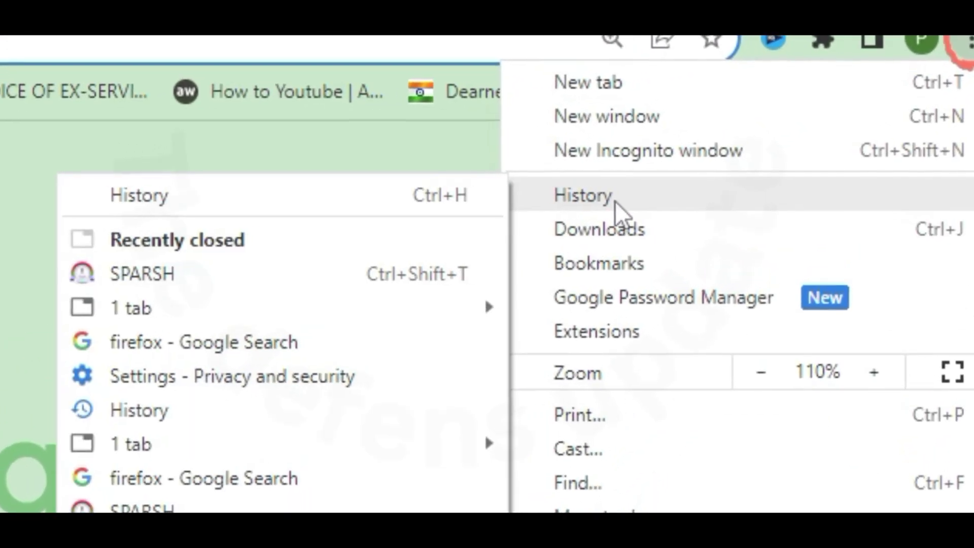
left_click(112, 196)
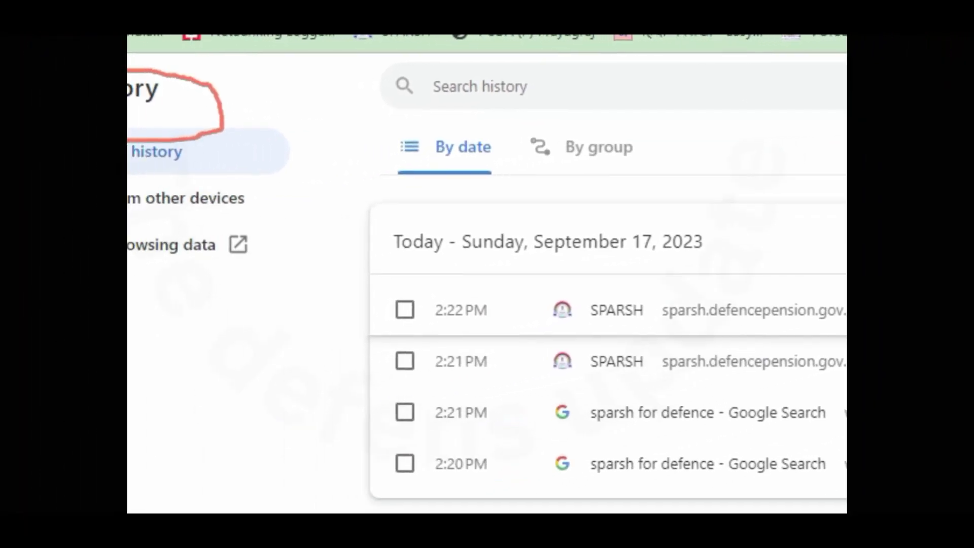
- Annotate the history sections, the Clear browsing data link and the visited-sites list
left_click_drag(59, 143, 55, 222)
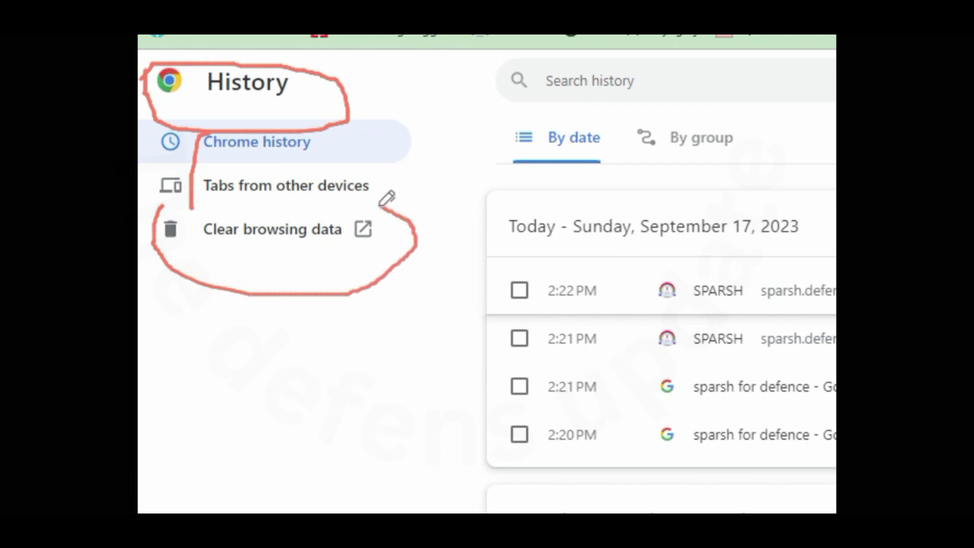
mouse_move(203, 243)
left_mouse_down()
mouse_move(285, 226)
mouse_move(334, 193)
left_mouse_up()
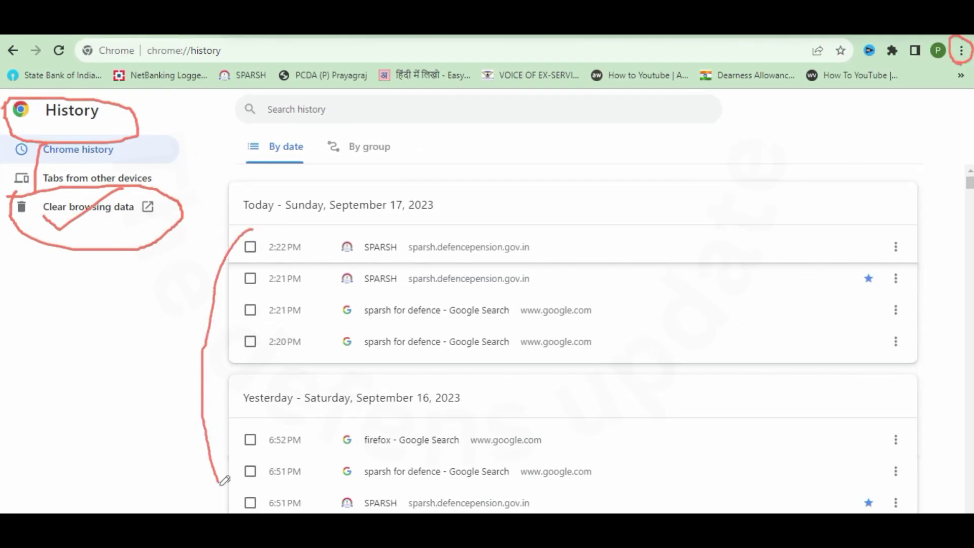
mouse_move(816, 356)
left_mouse_down()
mouse_move(716, 200)
mouse_move(297, 192)
left_mouse_up()
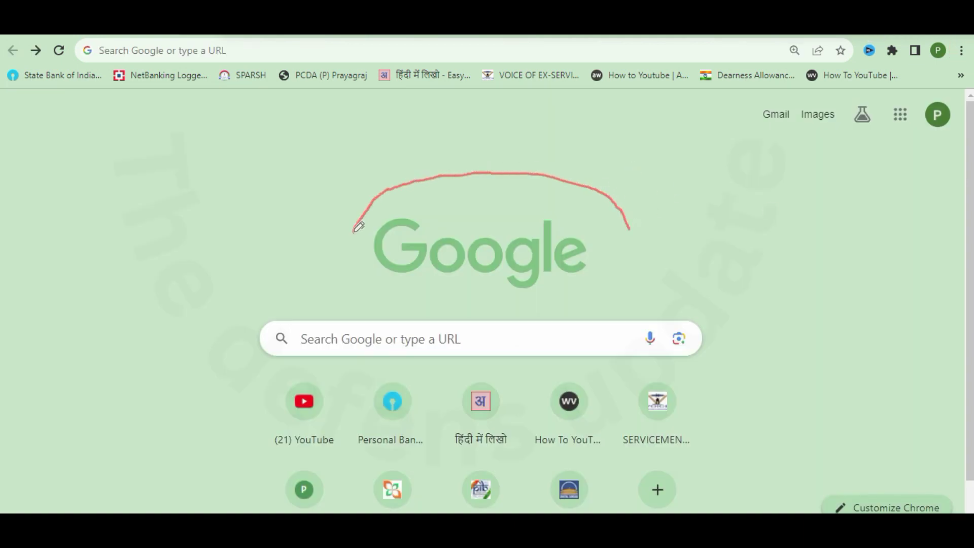
- Mark the browser options, then open Chrome Settings on the You and Google section
left_click_drag(640, 283, 572, 209)
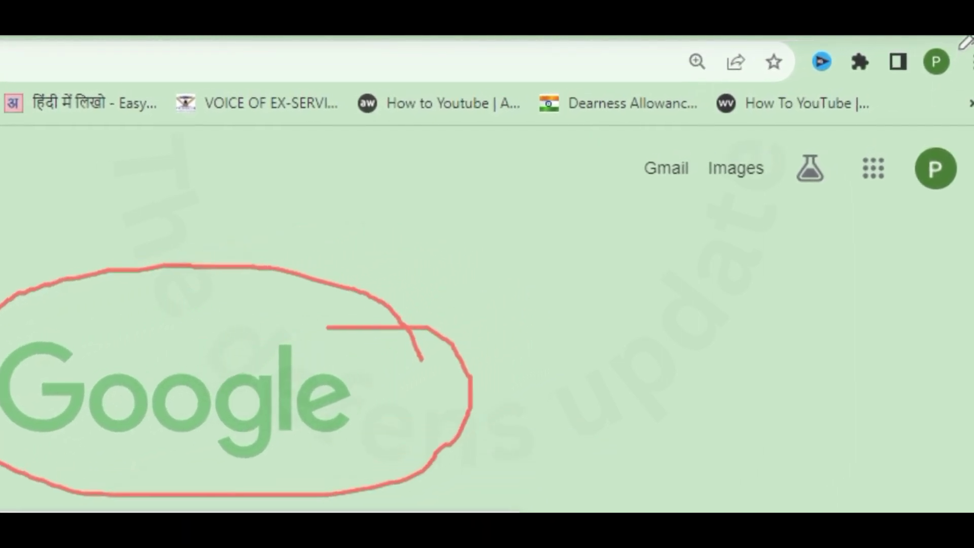
left_click_drag(964, 46, 972, 96)
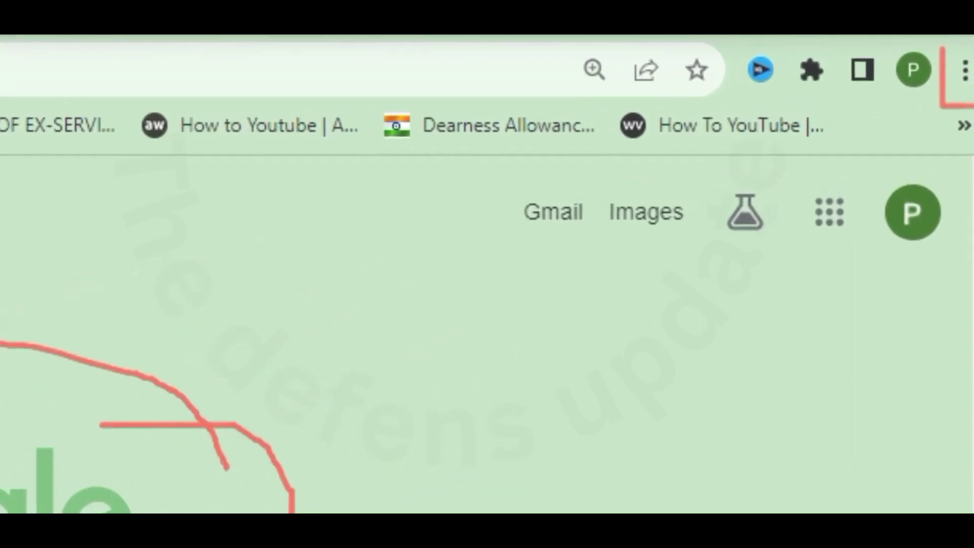
left_click_drag(972, 42, 949, 45)
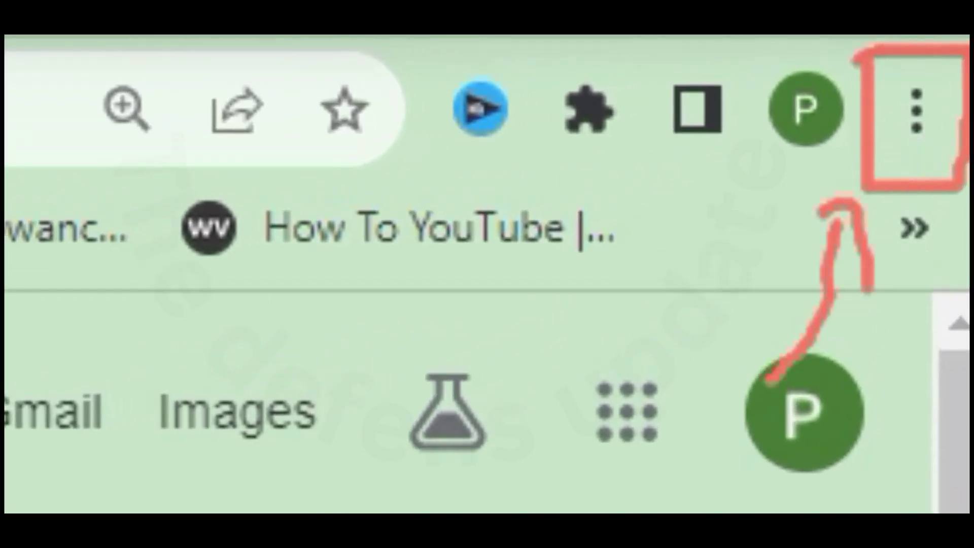
left_click(913, 109)
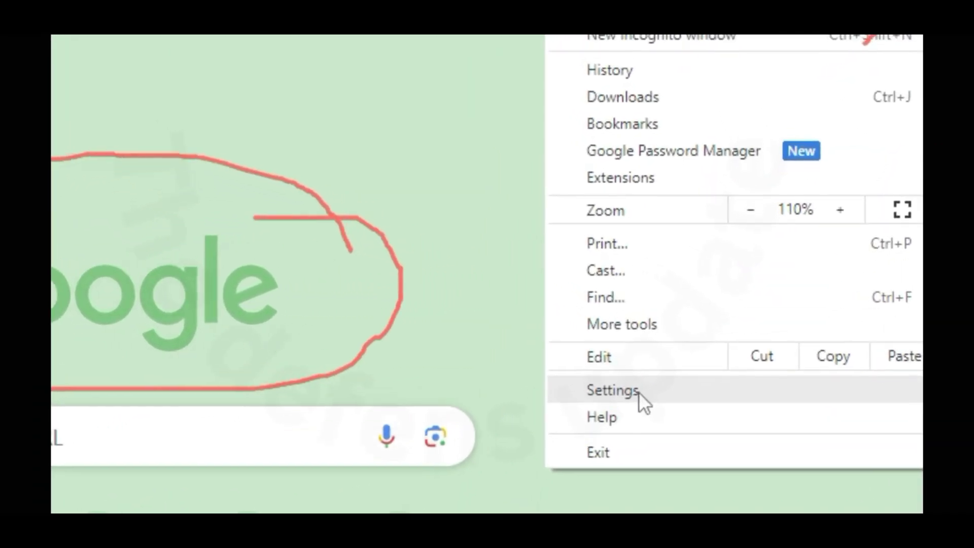
left_click(624, 402)
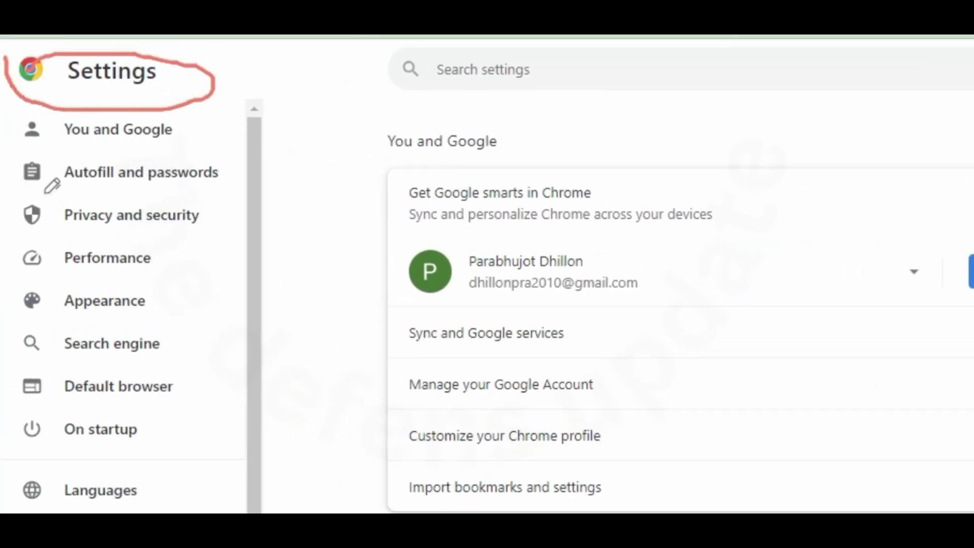
- Show the Privacy and security settings and circle its heading for viewers
left_click_drag(53, 222, 16, 249)
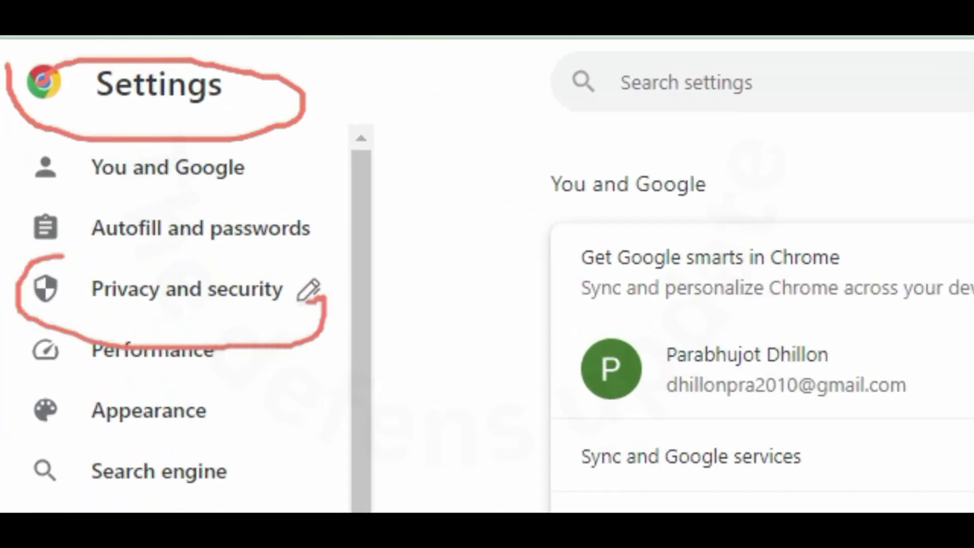
left_click(99, 287)
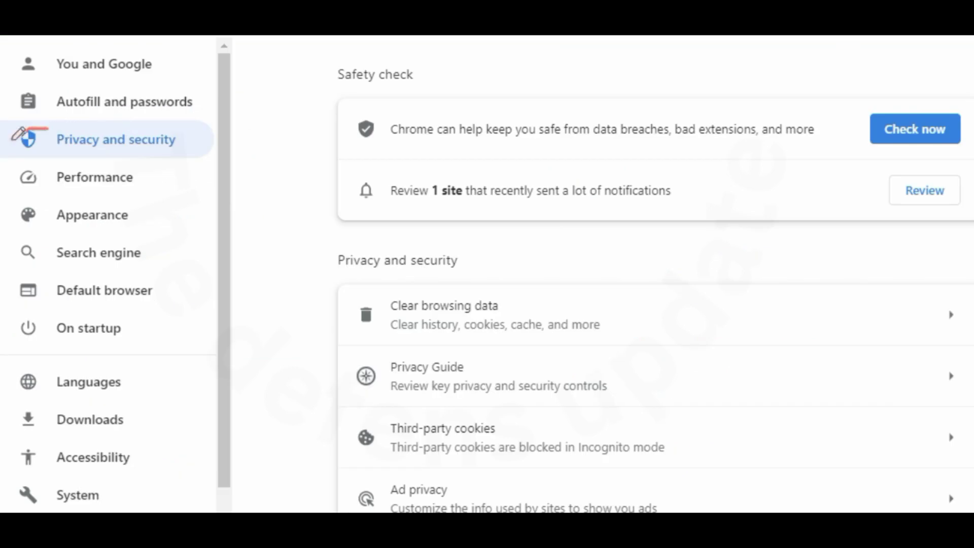
mouse_move(18, 133)
left_mouse_down()
mouse_move(148, 157)
mouse_move(186, 123)
mouse_move(52, 130)
left_mouse_up()
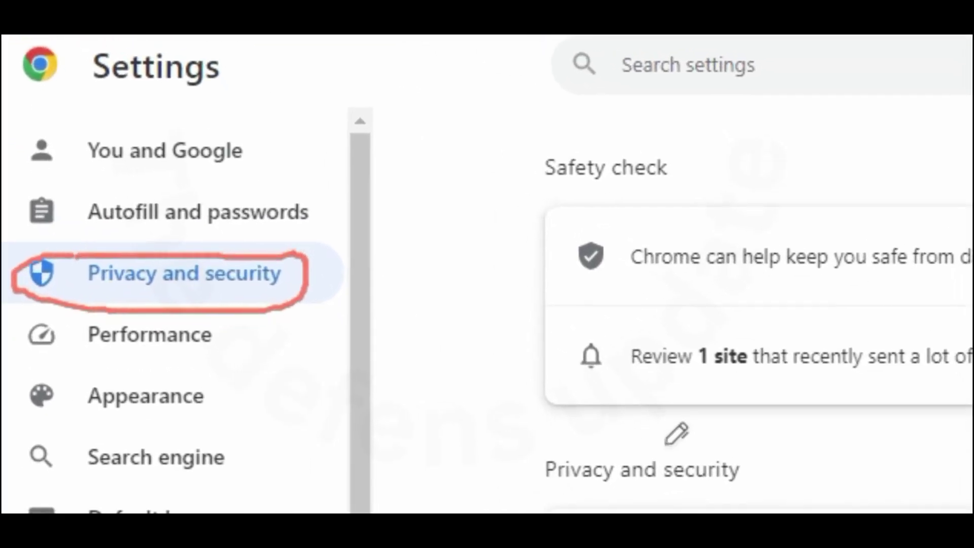
mouse_move(764, 457)
left_mouse_down()
mouse_move(689, 426)
mouse_move(513, 432)
left_mouse_up()
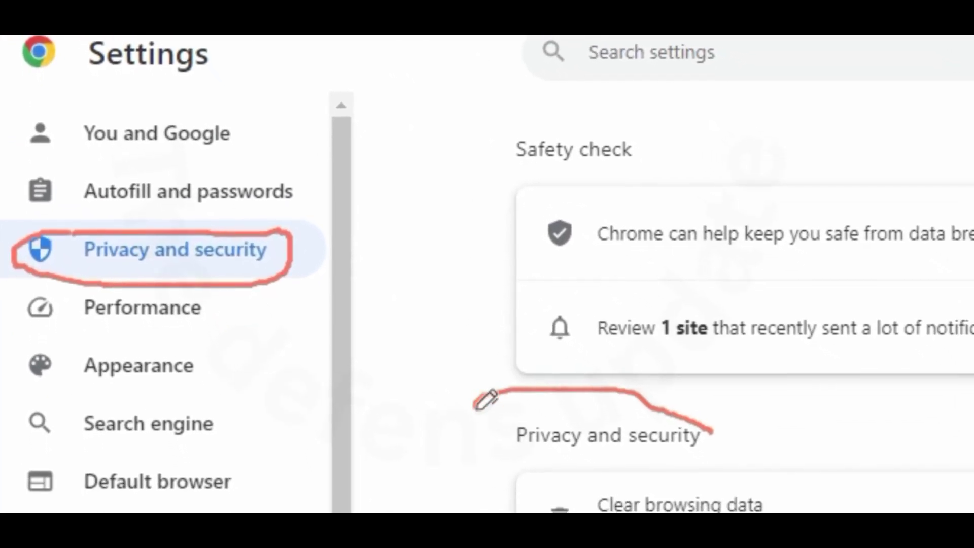
mouse_move(477, 406)
left_mouse_down()
mouse_move(523, 443)
mouse_move(696, 430)
left_mouse_up()
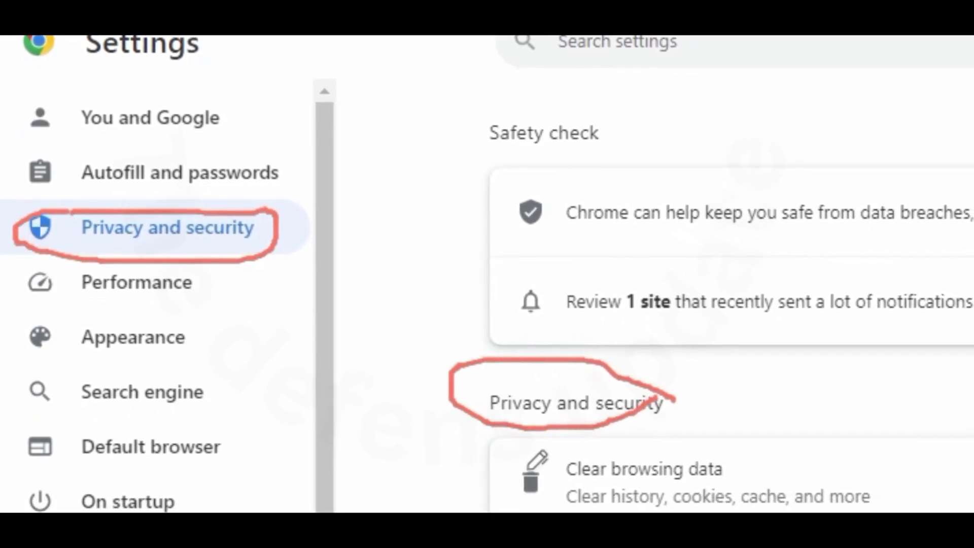
- Open Clear browsing data with history, cookies and cached images and files ticked
left_click_drag(514, 452, 516, 509)
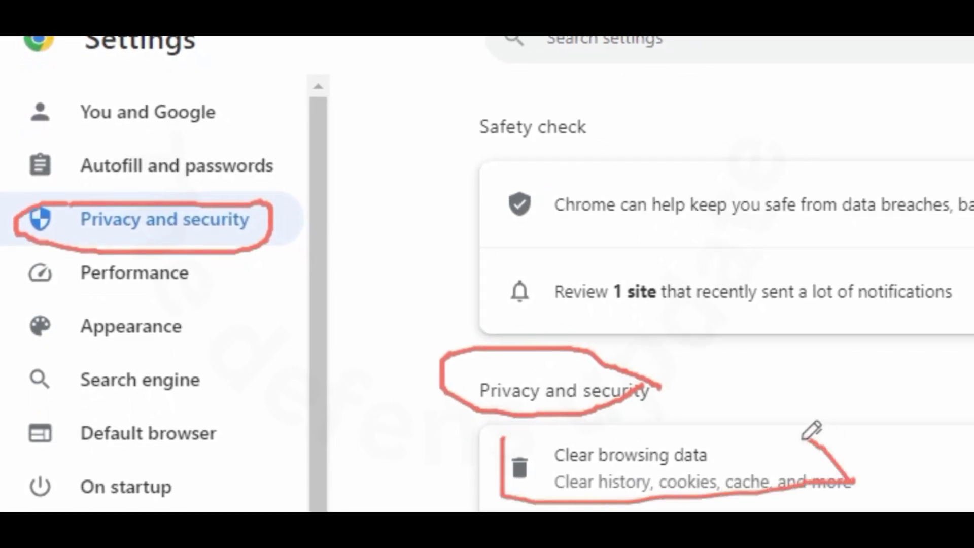
mouse_move(964, 305)
left_mouse_down()
mouse_move(963, 355)
mouse_move(941, 243)
mouse_move(807, 254)
left_mouse_up()
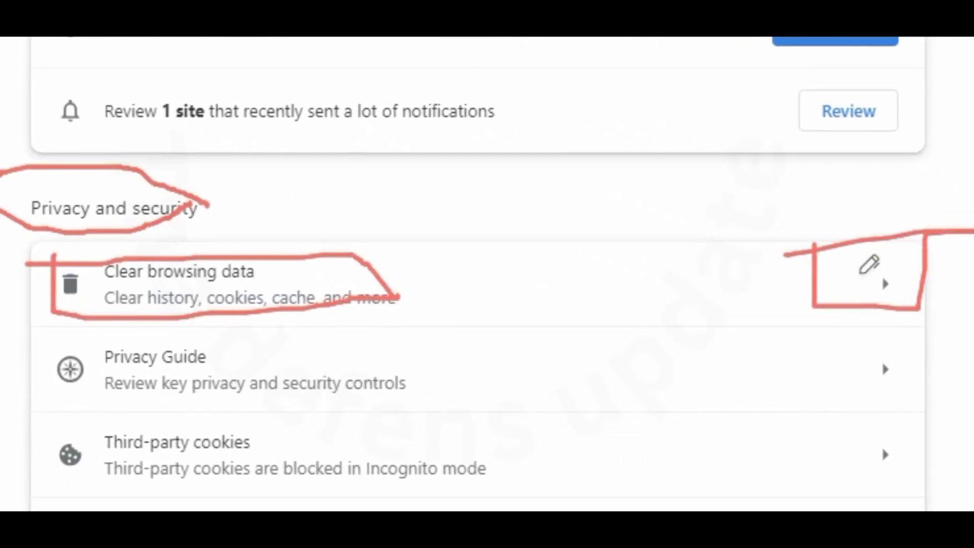
left_click_drag(867, 278, 936, 255)
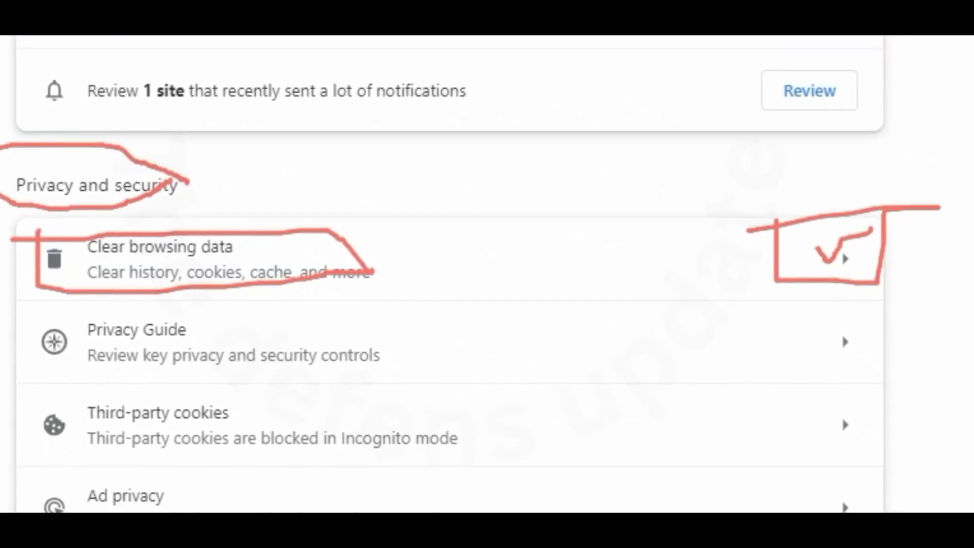
left_click(856, 265)
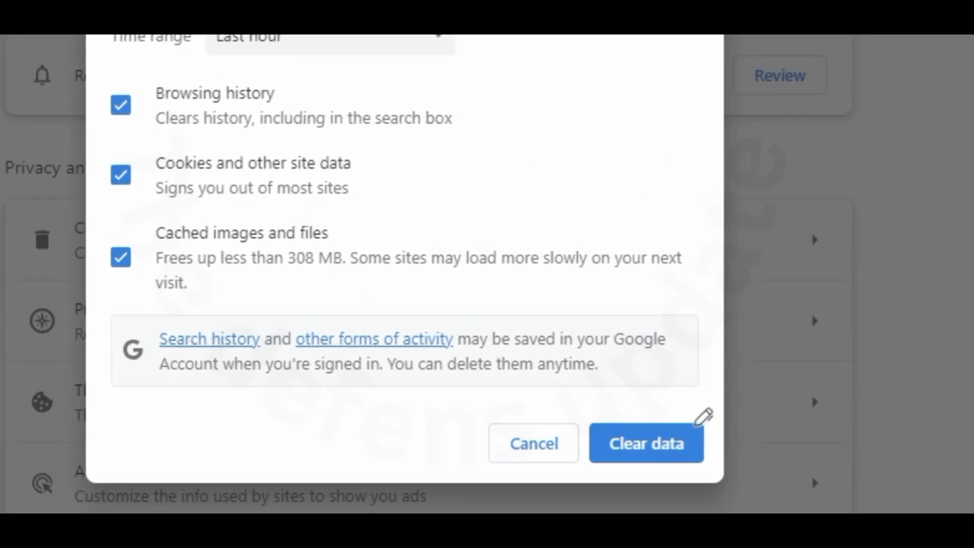
- Clear the browsing history, cookies and cached files, returning to the Google start page
mouse_move(592, 422)
left_mouse_down()
mouse_move(586, 447)
mouse_move(735, 457)
left_mouse_up()
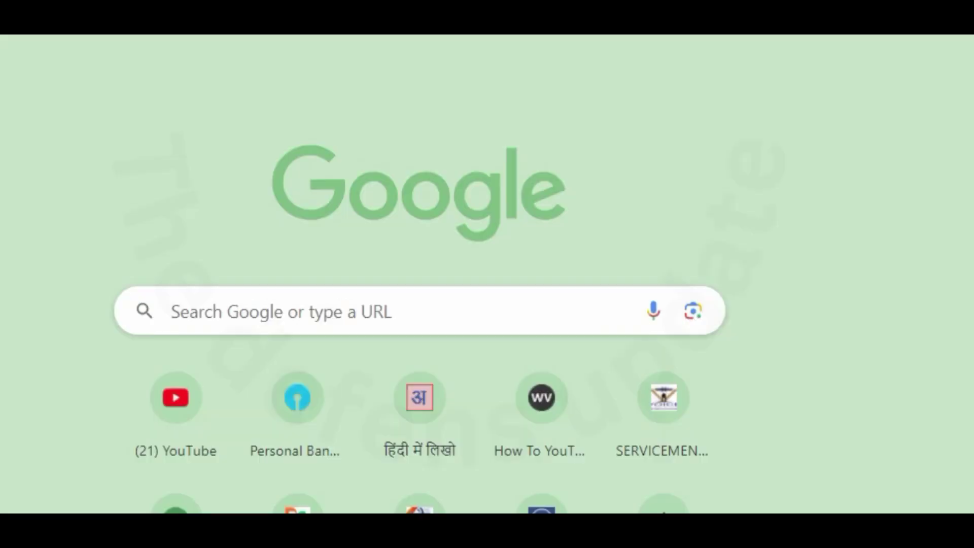
- Show Chrome's main menu offering New tab, New window and New Incognito window
mouse_move(582, 167)
left_mouse_down()
mouse_move(586, 121)
mouse_move(432, 104)
mouse_move(214, 148)
left_mouse_up()
mouse_move(189, 227)
left_mouse_down()
mouse_move(281, 250)
mouse_move(517, 246)
mouse_move(608, 162)
left_mouse_up()
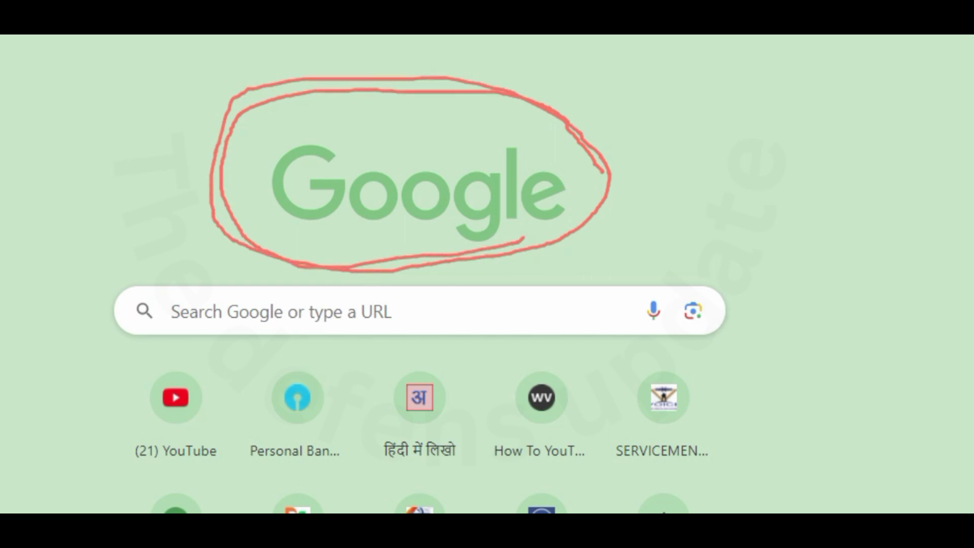
left_click_drag(971, 38, 947, 41)
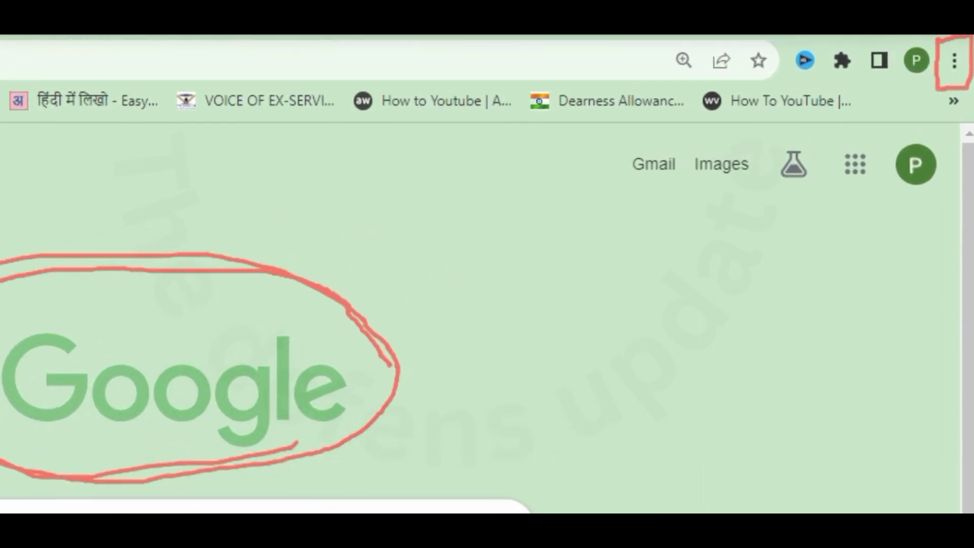
left_click(952, 76)
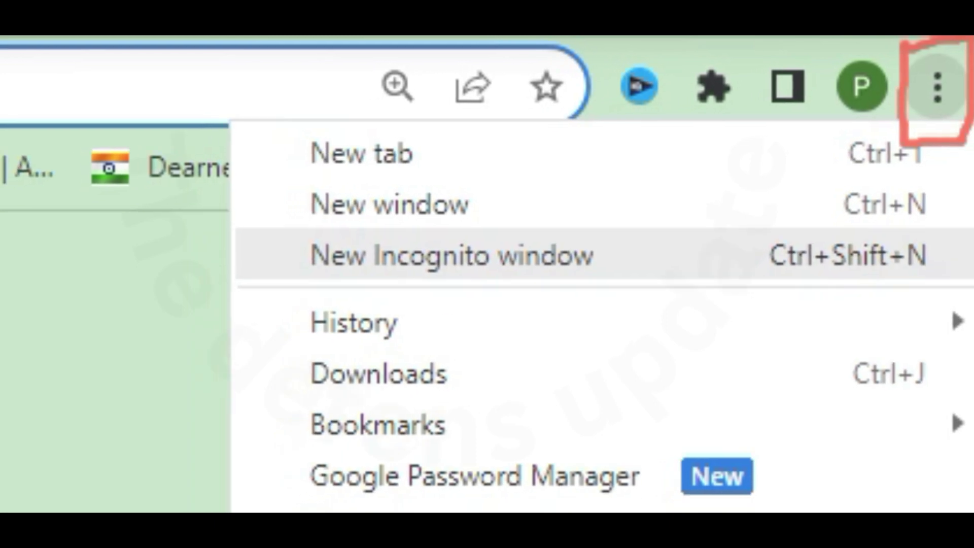
- Start a New Incognito window, then return to the regular Chrome start page
left_click(423, 266)
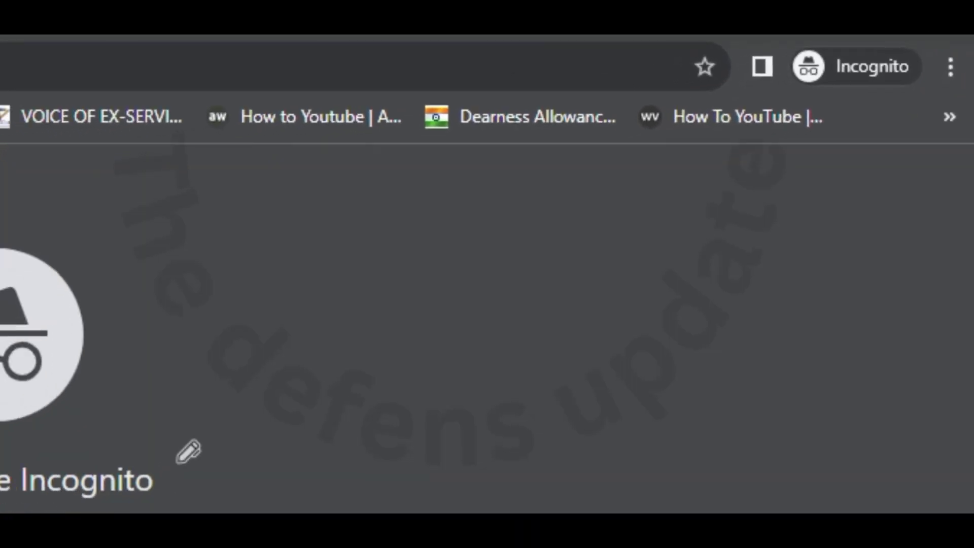
mouse_move(281, 379)
left_mouse_down()
mouse_move(1, 369)
mouse_move(1, 426)
mouse_move(376, 405)
mouse_move(218, 368)
left_mouse_up()
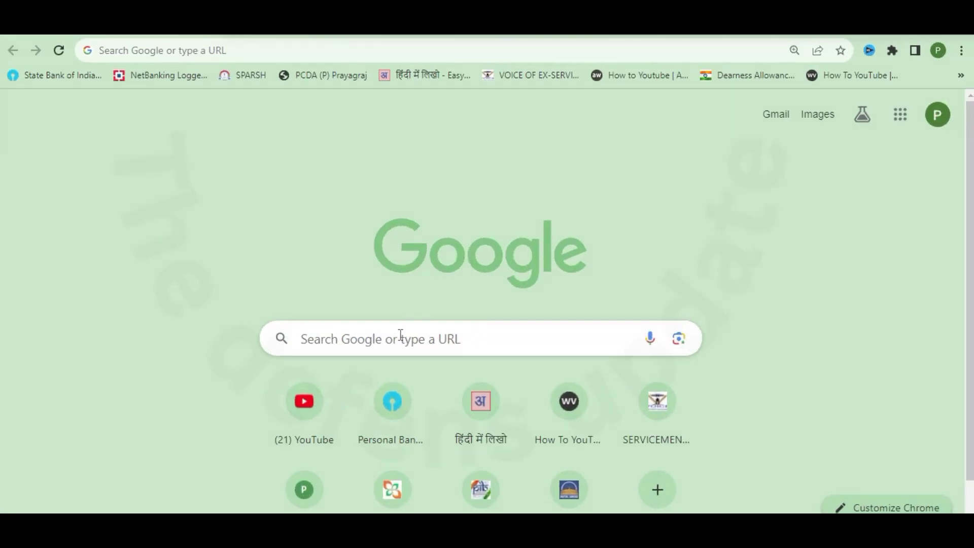
- Search Google for 'firefox download', ending with Firefox showing 'sparsh for defence' results
left_click(401, 335)
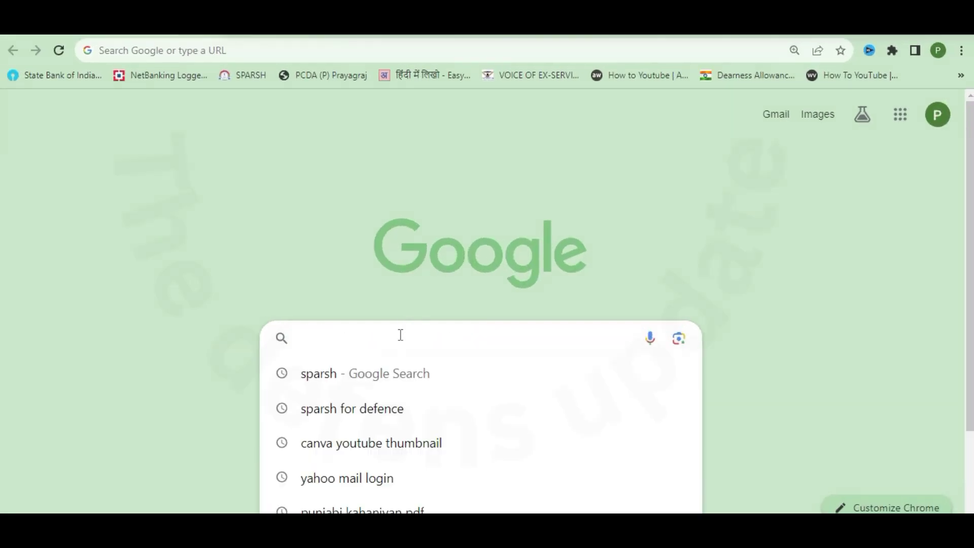
type("firefox downlload")
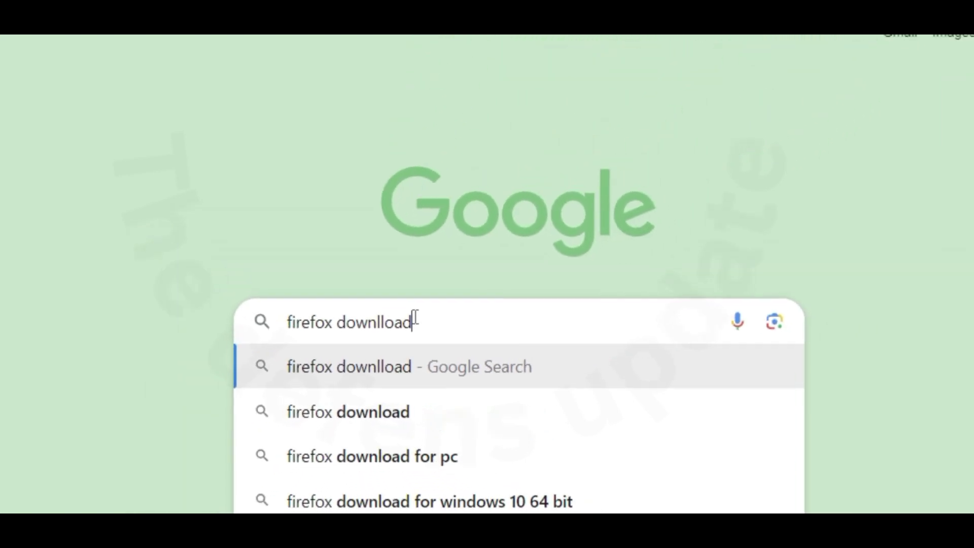
key("Return")
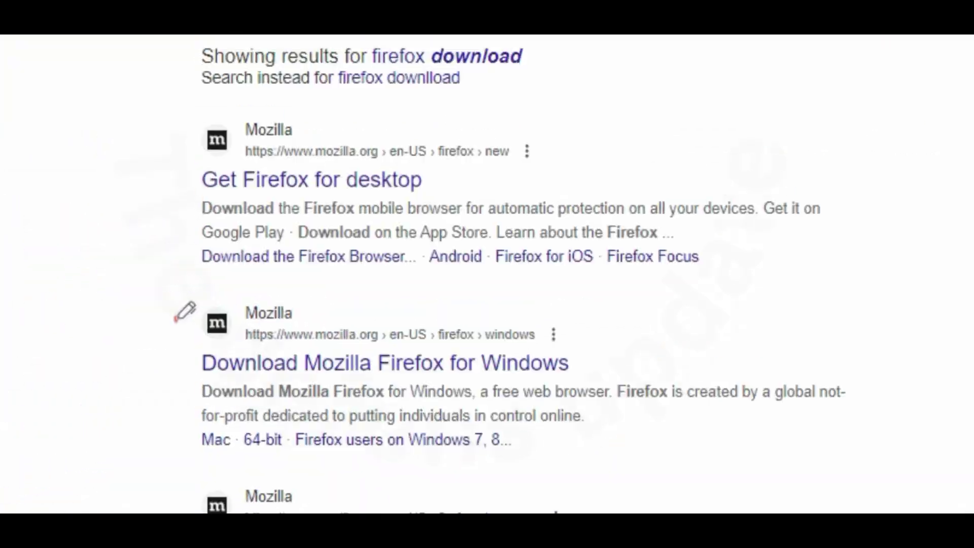
left_click_drag(244, 345, 246, 344)
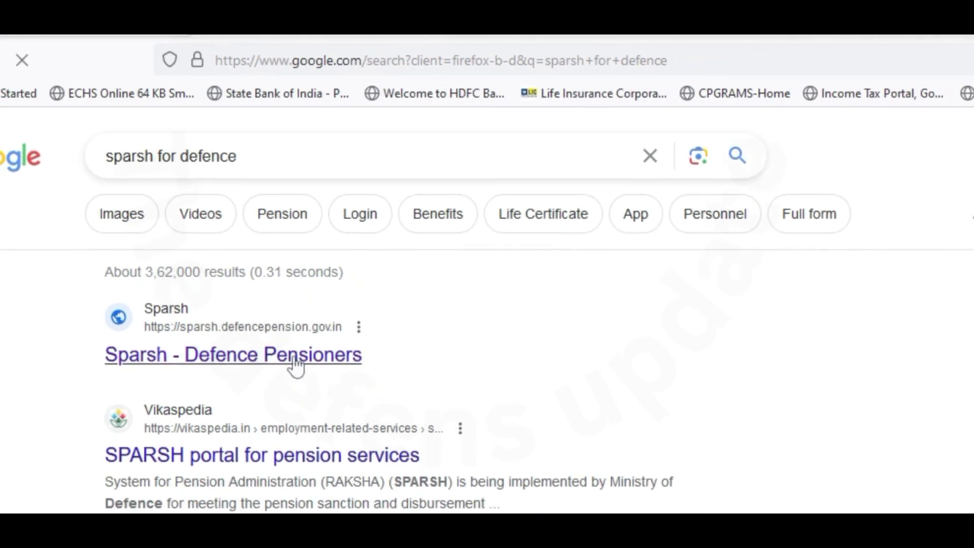
- Open the Sparsh - Defence Pensioners result and dismiss the Life Certificate alert
left_click(290, 347)
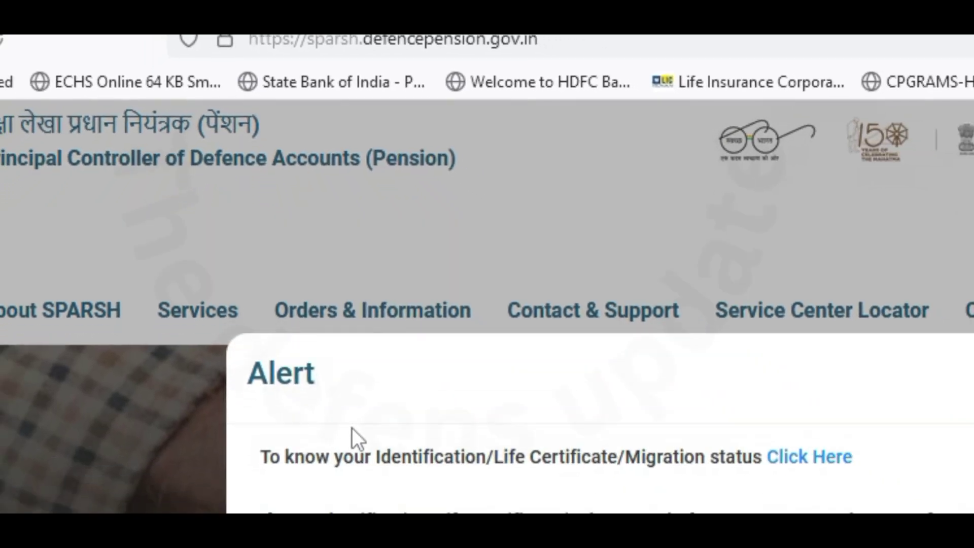
left_click(967, 508)
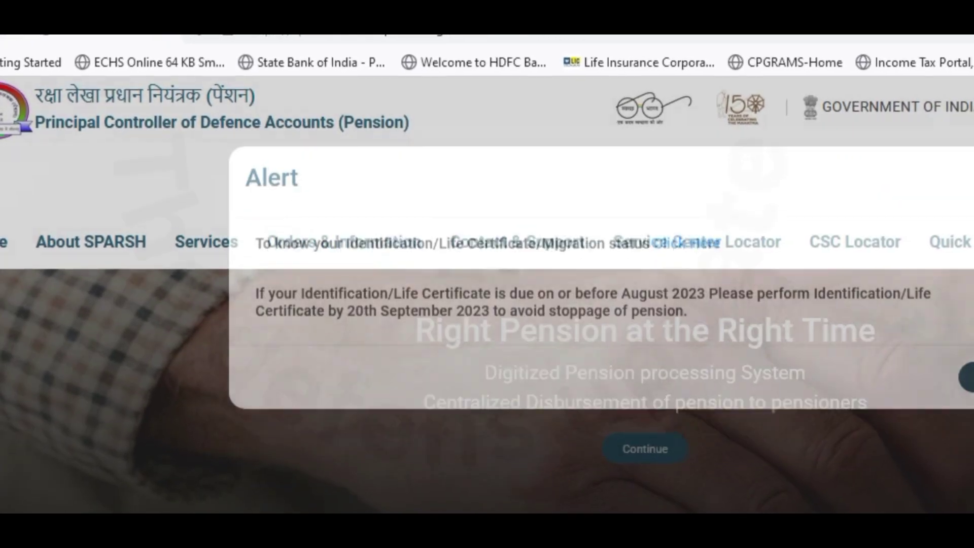